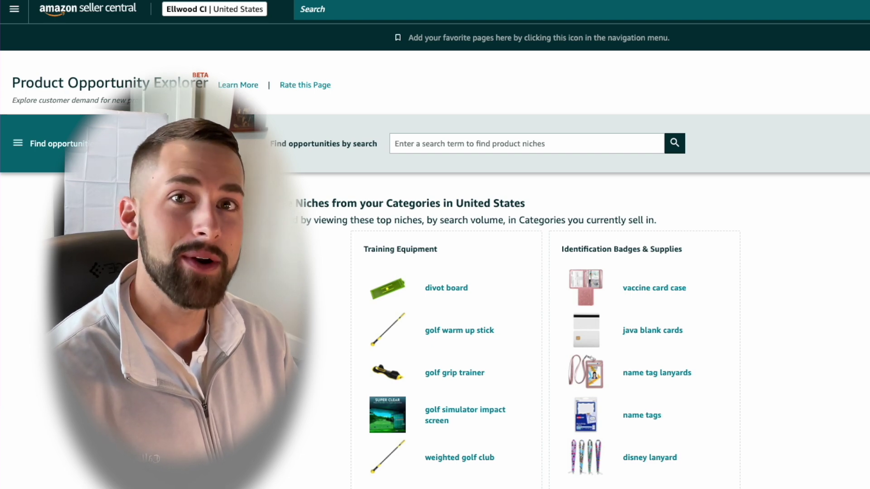
left_click_drag(304, 218, 772, 236)
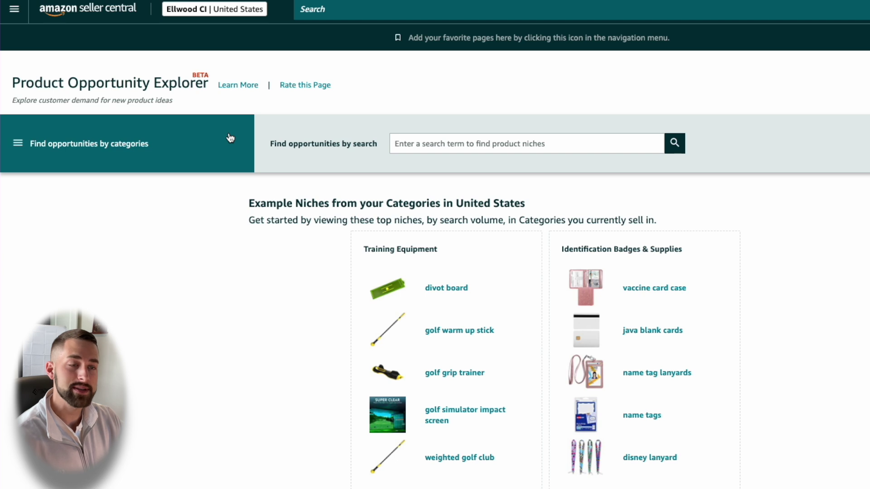
Step: Open the main navigation menu and look for the Growth section
left_click(15, 10)
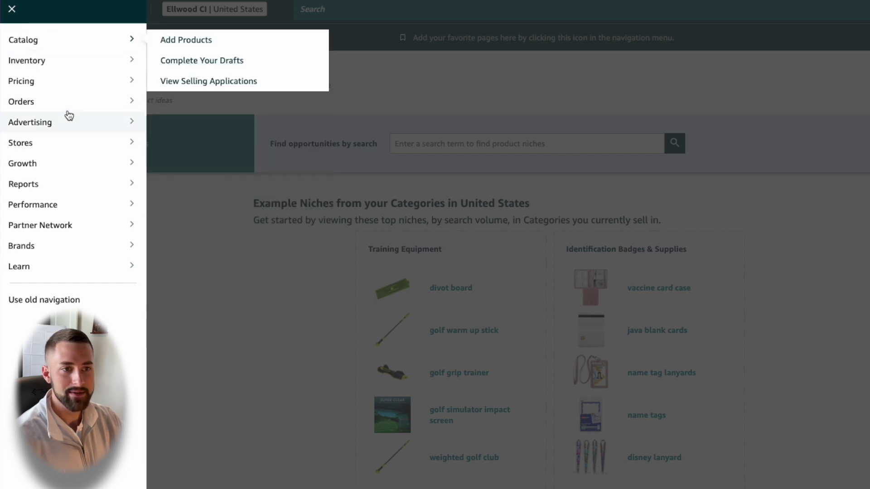
mouse_move(120, 167)
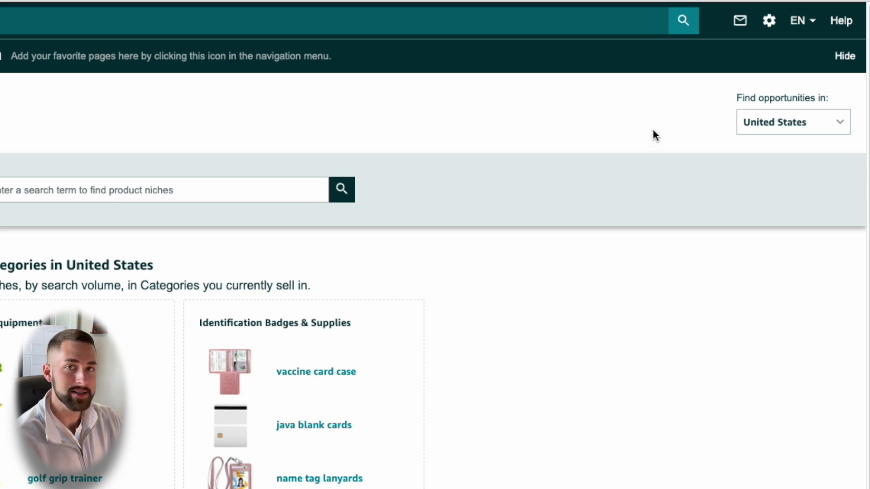
Step: Open the account information page and examine its Business Information section
mouse_move(769, 20)
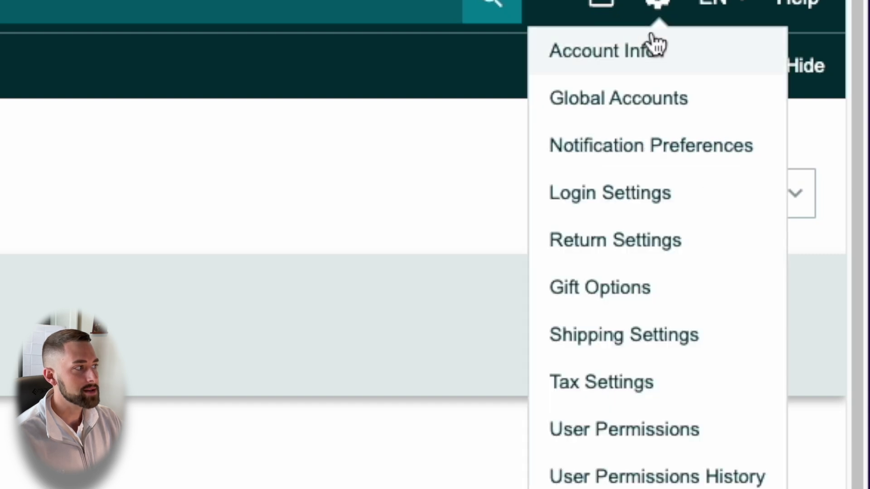
left_click(653, 64)
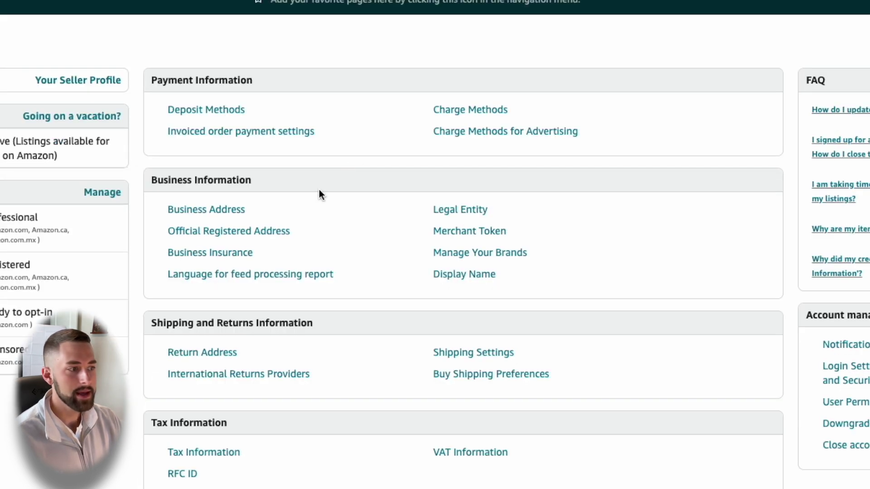
left_click(459, 232)
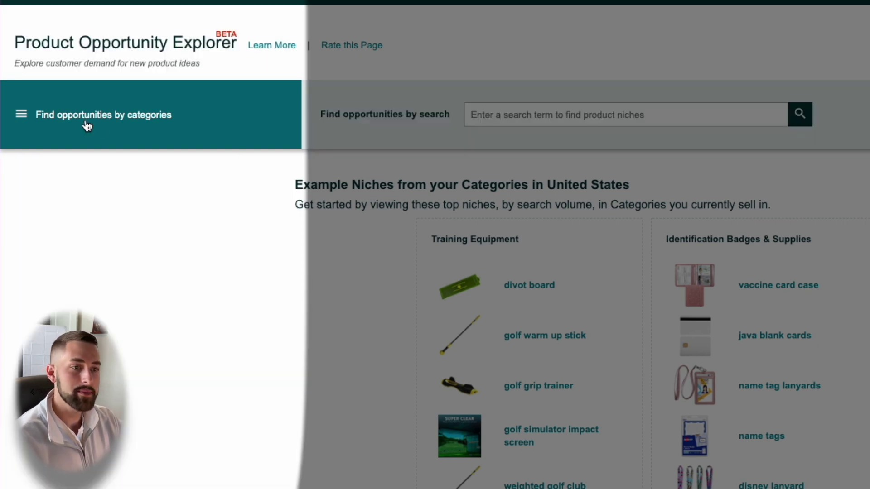
Step: Browse opportunities by category through Garden and Outdoor Décor to the Flags niches
left_click(87, 127)
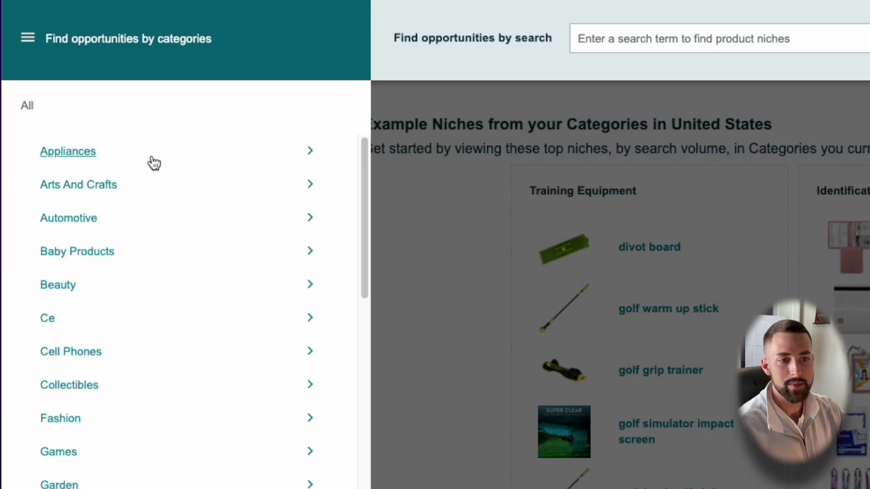
scroll(154, 168, "down", 4)
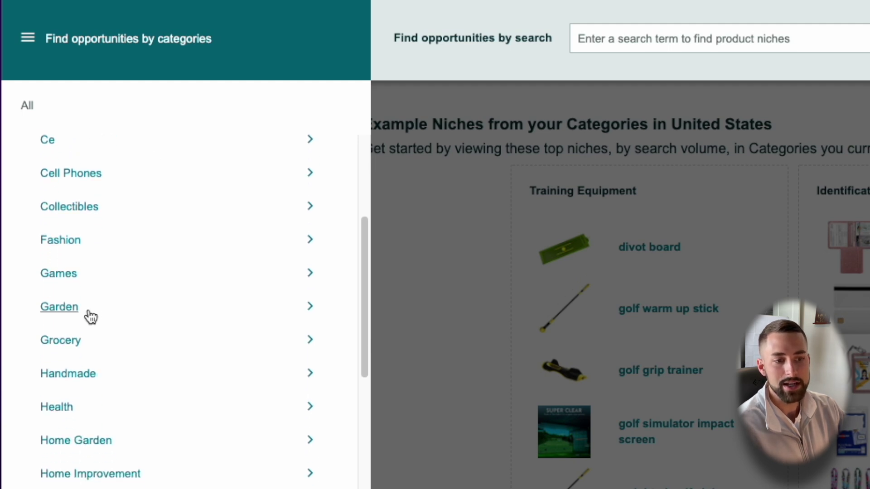
left_click(60, 307)
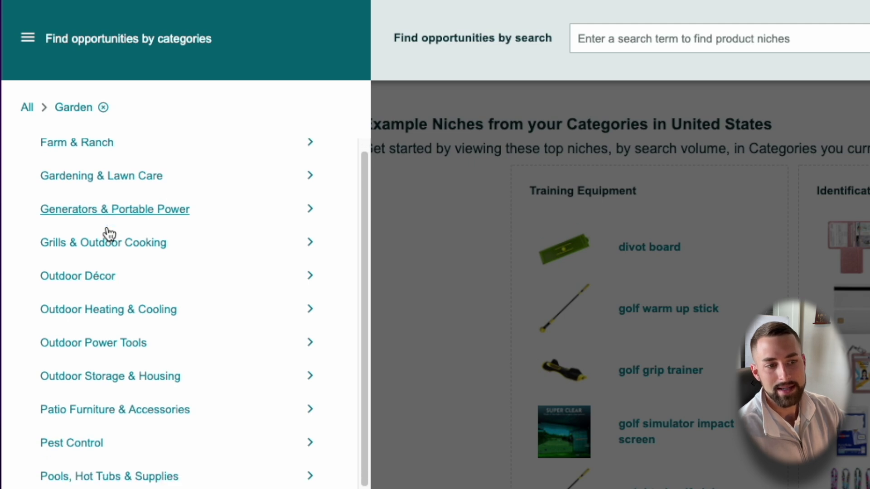
scroll(107, 236, "down", 1)
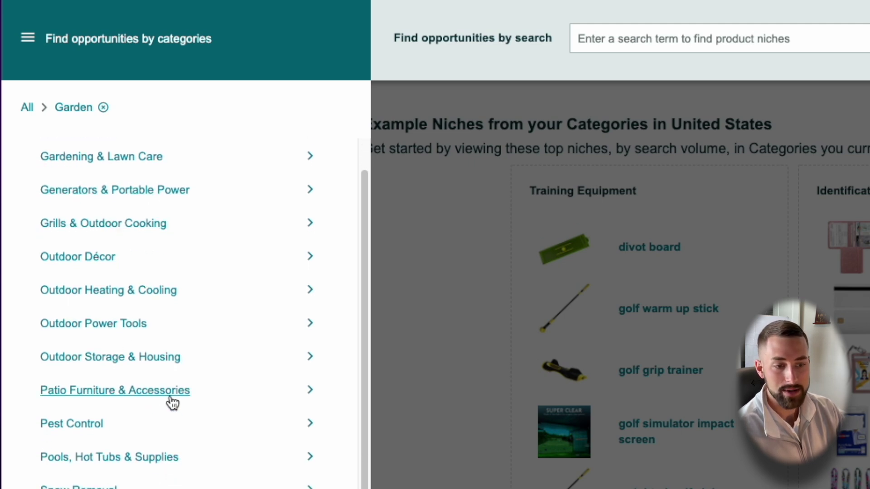
scroll(186, 349, "up", 1)
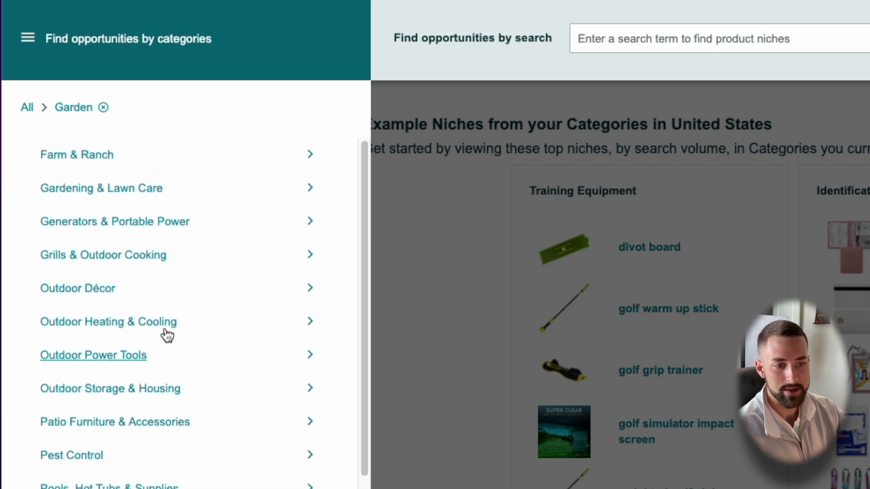
left_click(106, 287)
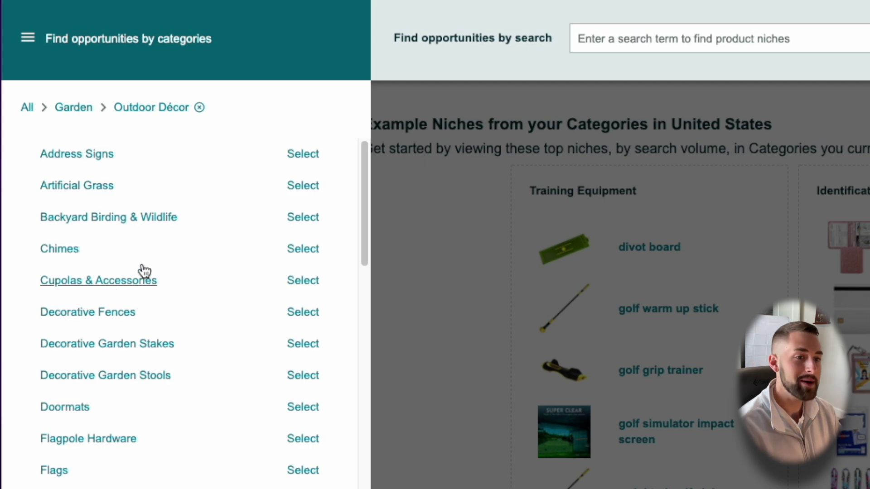
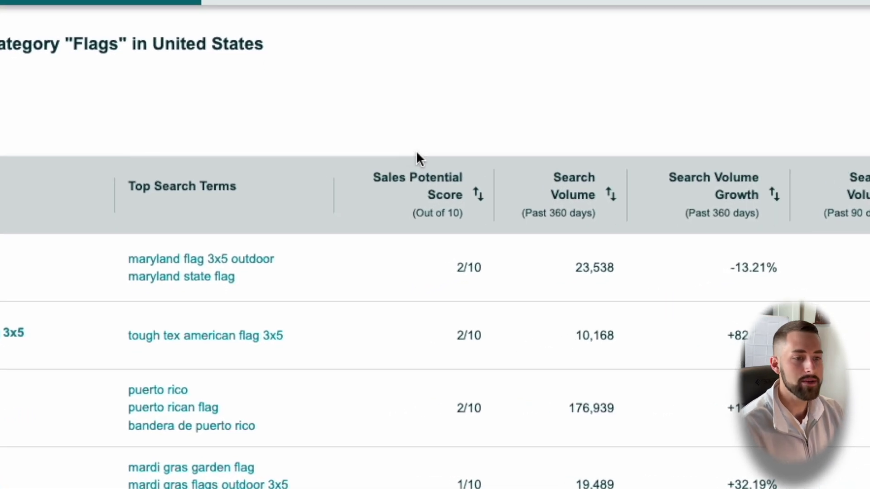
Step: Sort the matching Flags niches by Sales Potential Score, highest first
mouse_move(462, 181)
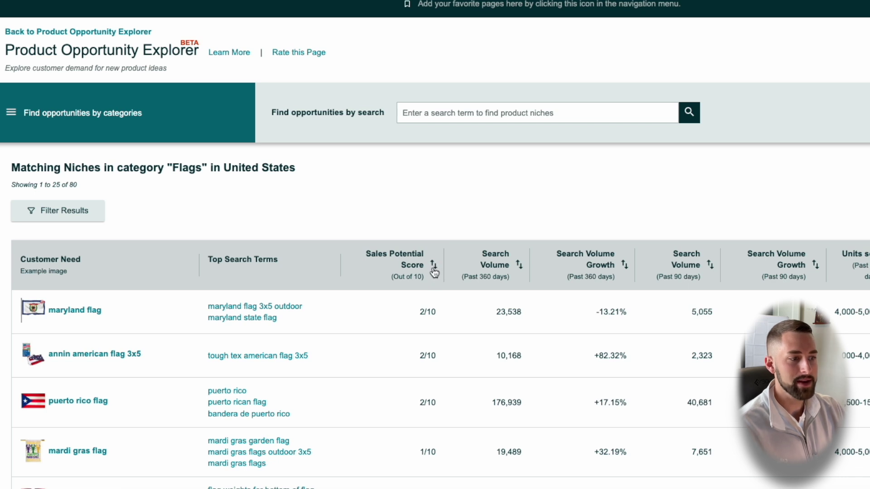
left_click(433, 267)
left_click(434, 268)
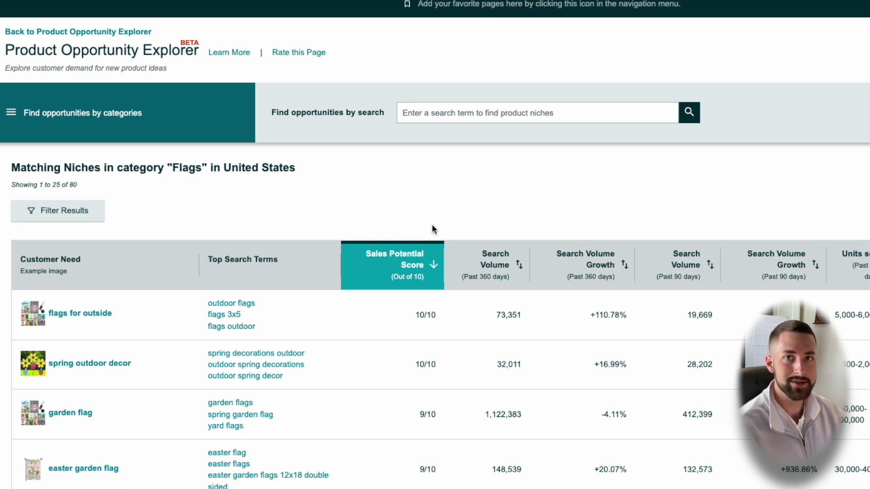
Step: Examine the niches' search volume and growth columns, and highlight the top search terms of "flags for outside"
scroll(429, 224, "down", 5)
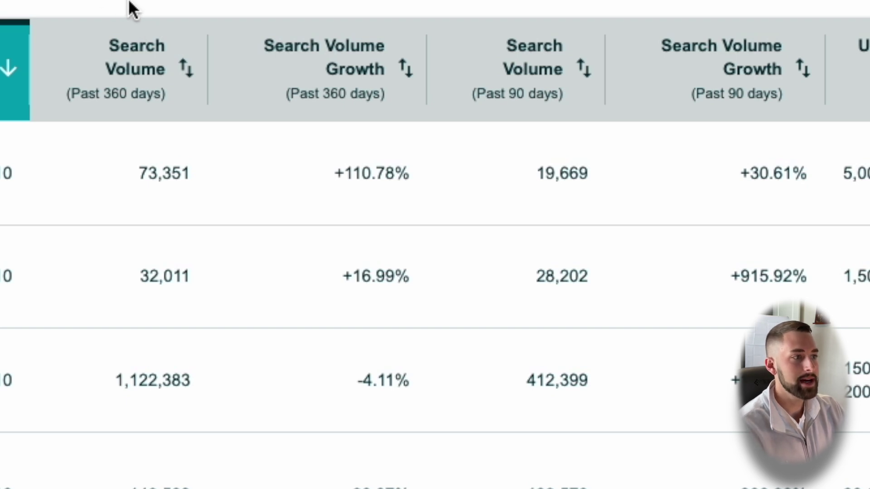
mouse_move(155, 72)
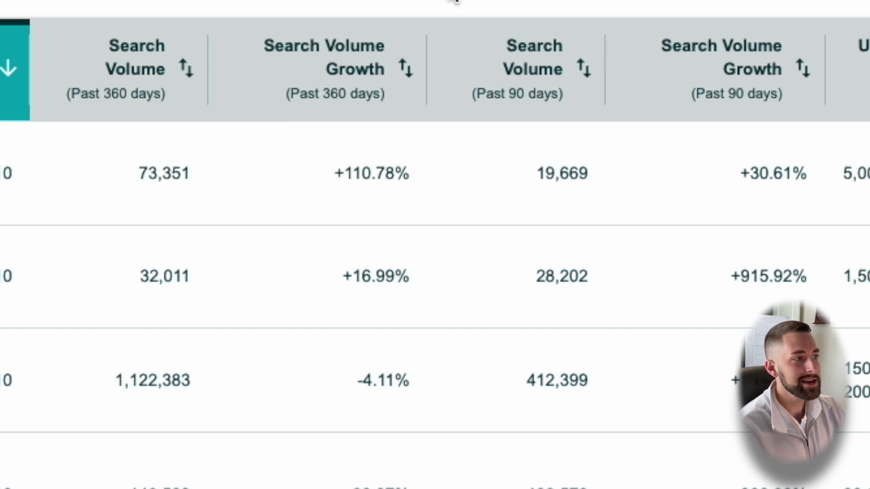
mouse_move(528, 120)
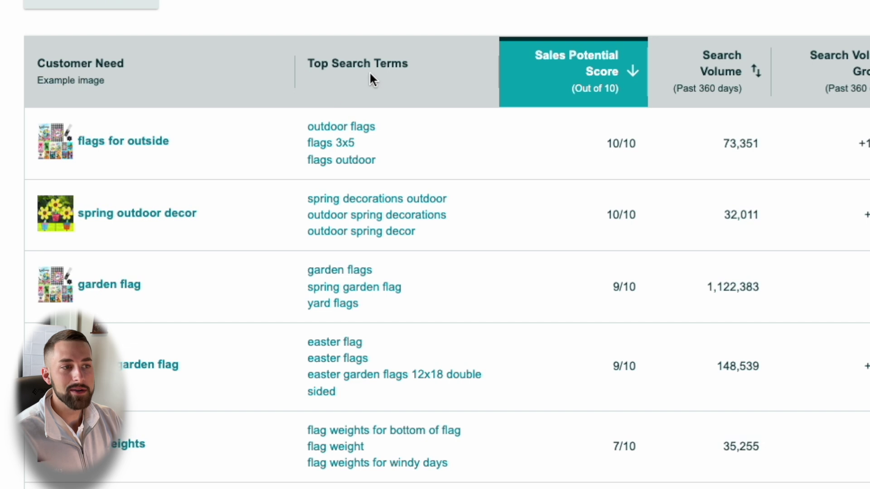
mouse_move(358, 72)
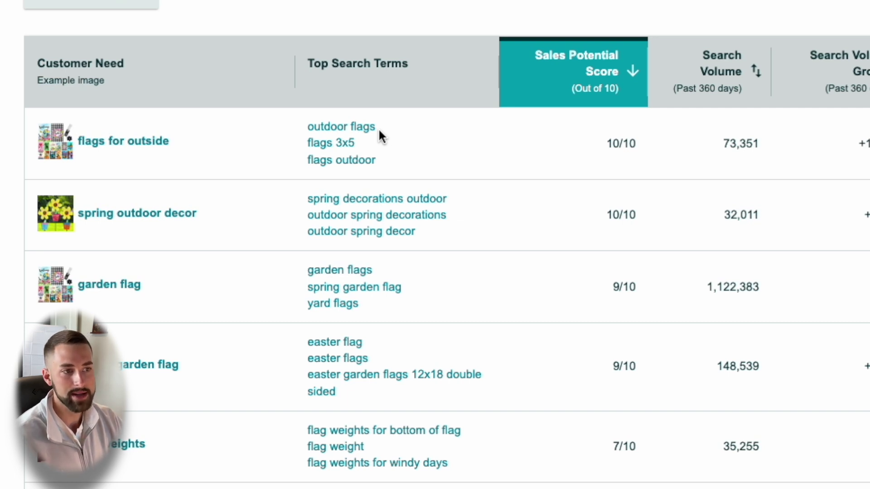
left_click_drag(379, 131, 283, 132)
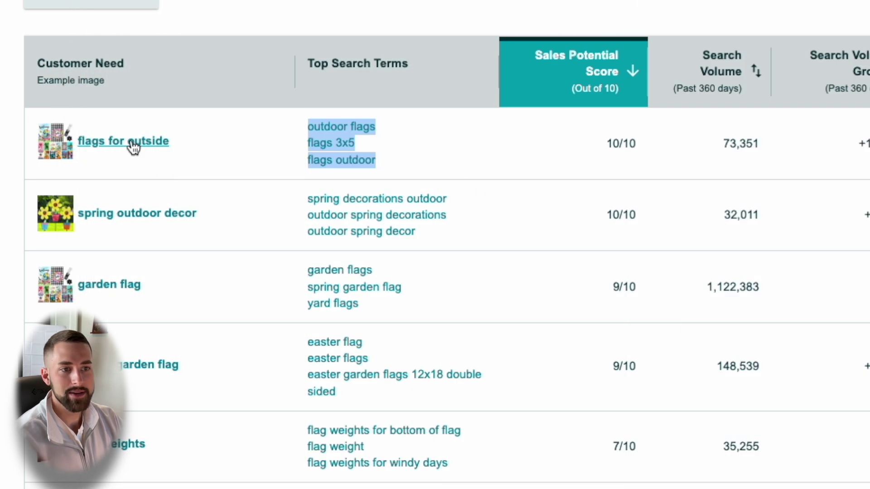
Step: Open the "flags for outside" niche and review its summary figures
left_click(133, 146)
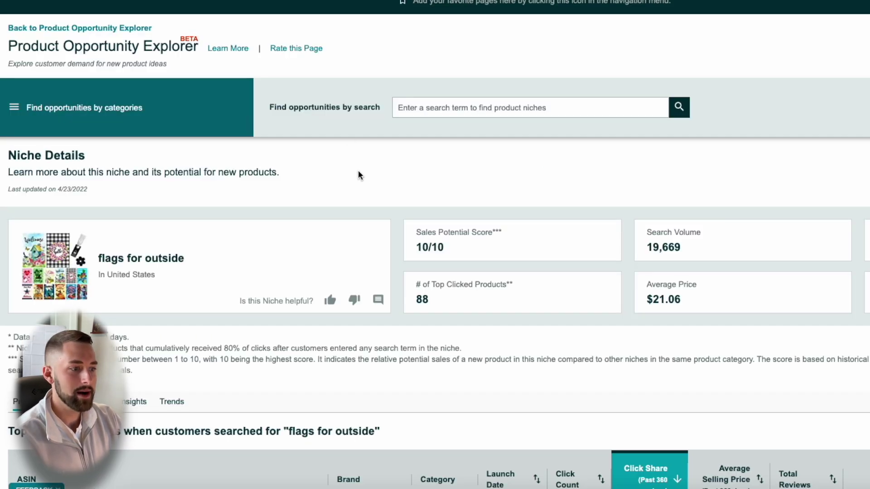
scroll(358, 171, "down", 3)
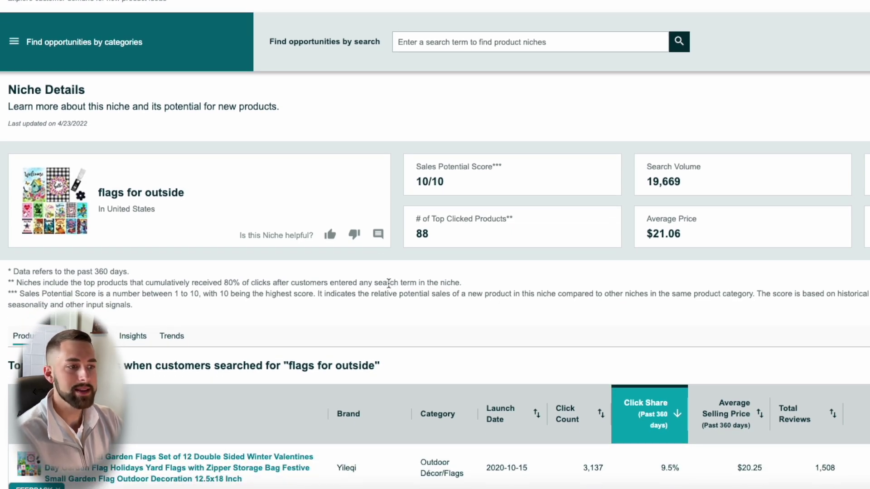
scroll(373, 276, "down", 5)
scroll(358, 257, "up", 6)
scroll(351, 276, "down", 7)
scroll(353, 273, "up", 6)
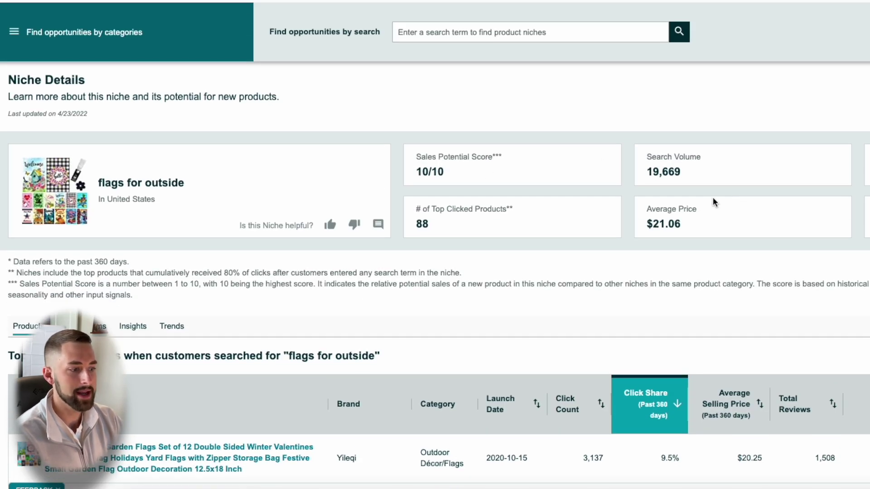
Step: Examine the niche's top clicked products and open the first Yileqi seasonal garden flag set
scroll(337, 181, "down", 3)
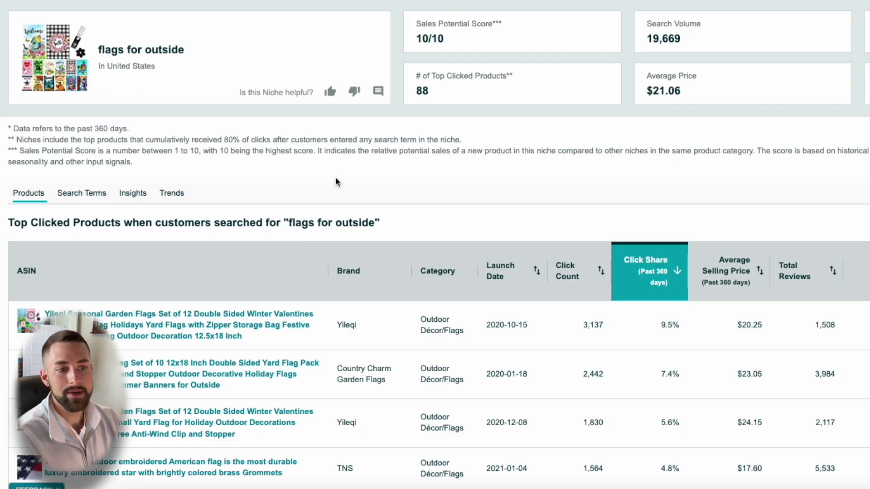
scroll(309, 194, "down", 1)
scroll(309, 194, "down", 1)
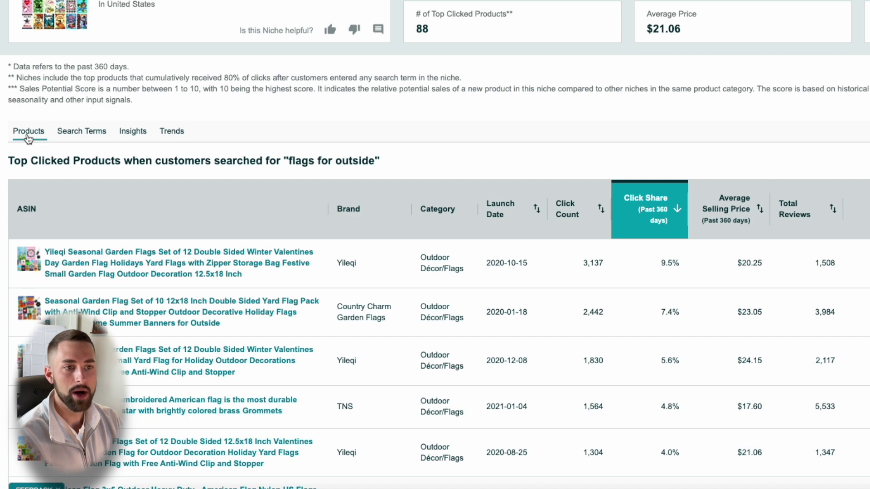
left_click(81, 136)
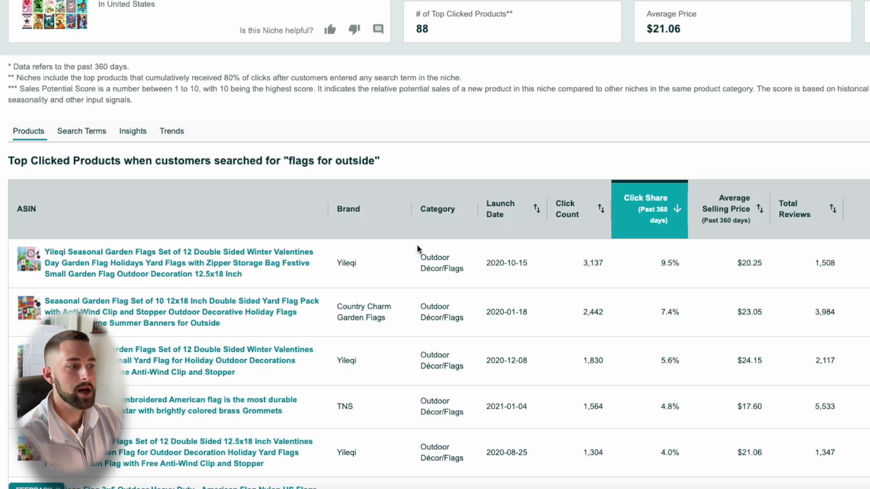
left_click(281, 257)
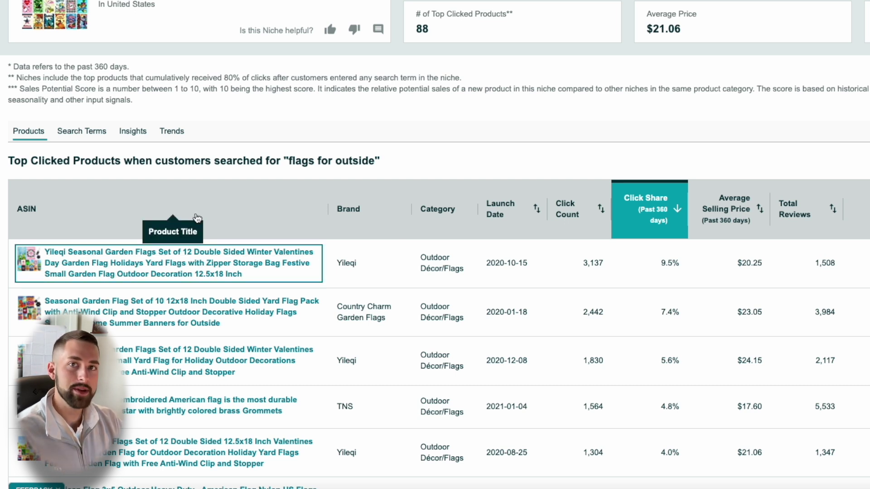
Step: Review the niche's search terms and its insights on products, brands and selling partners
left_click(81, 131)
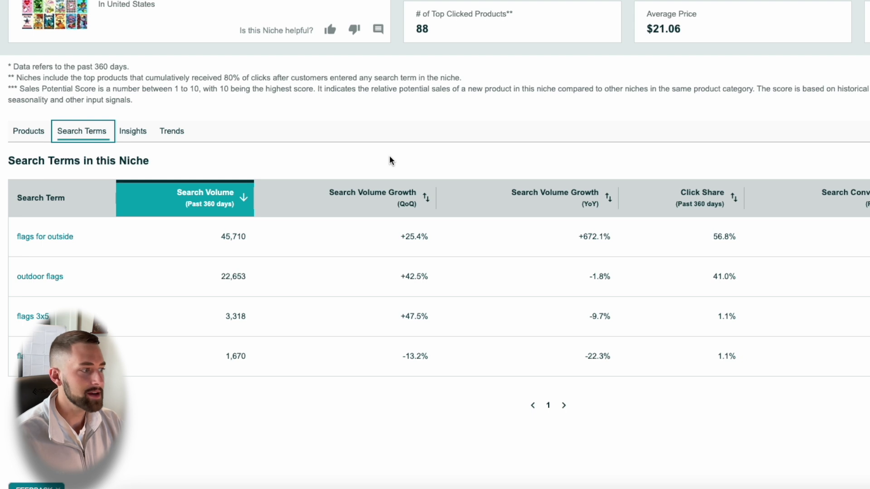
left_click(121, 136)
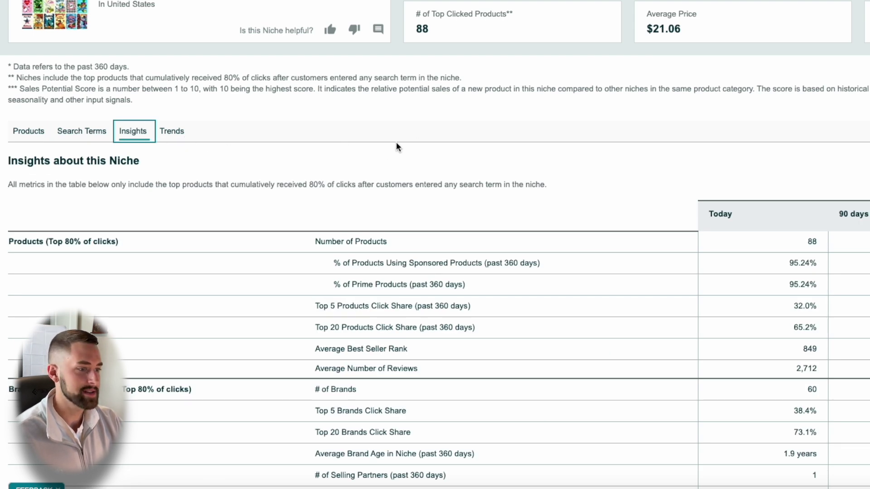
scroll(315, 144, "down", 2)
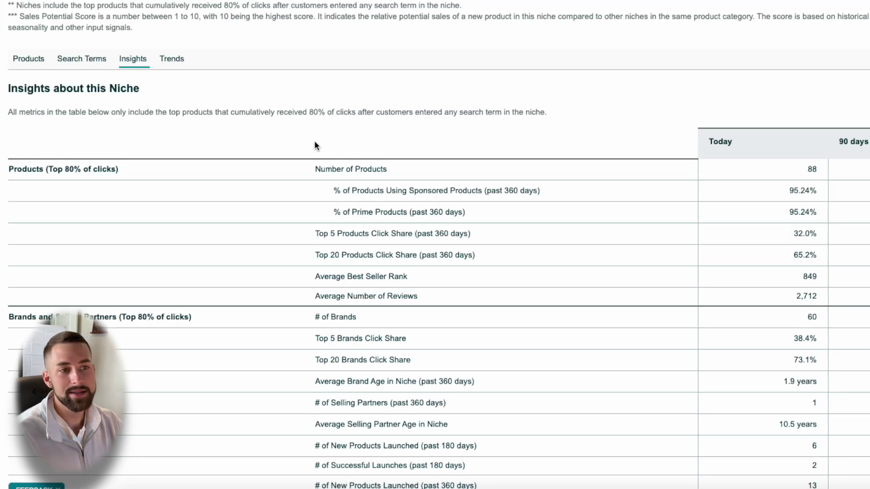
mouse_move(361, 176)
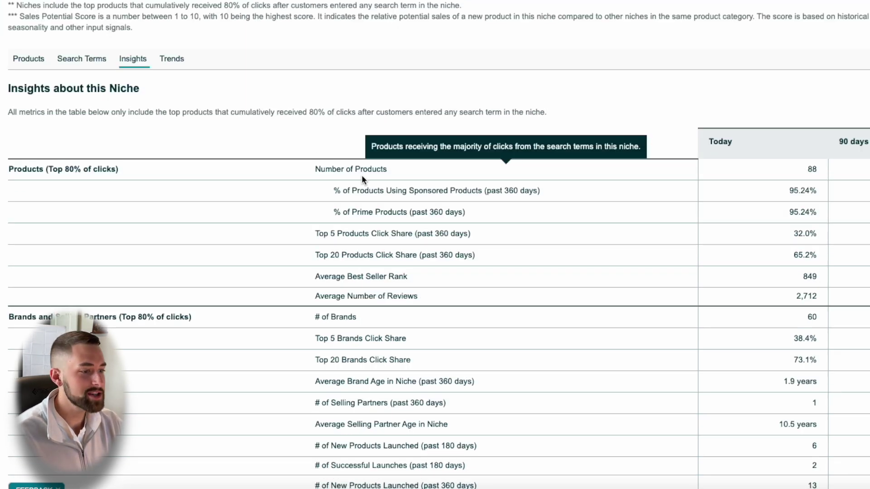
Step: View the niche's trend charts for search volume, product count and average price
left_click(172, 61)
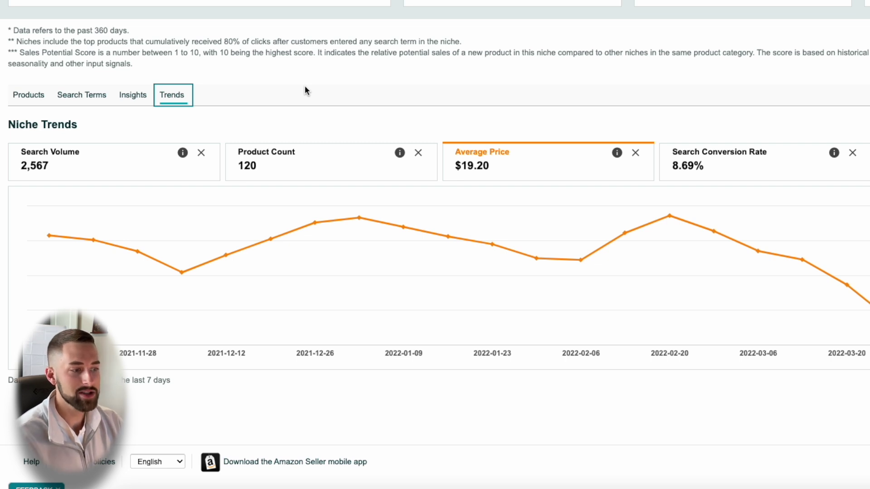
left_click(96, 162)
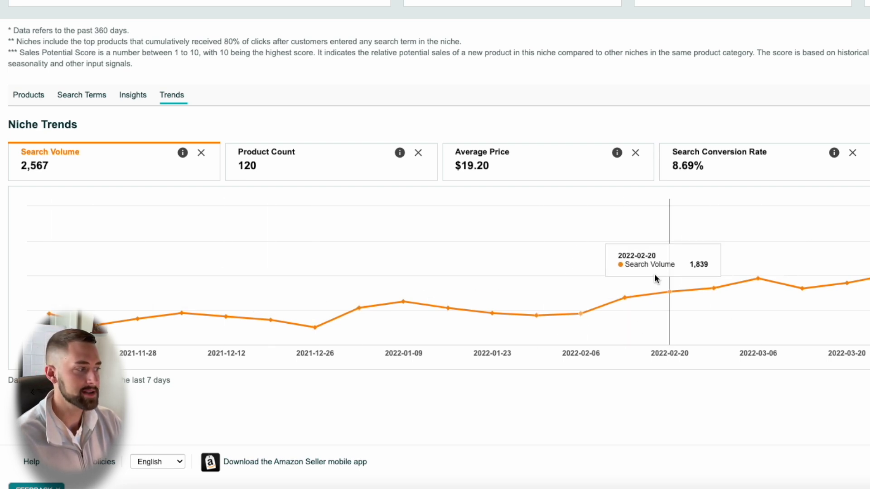
left_click(285, 167)
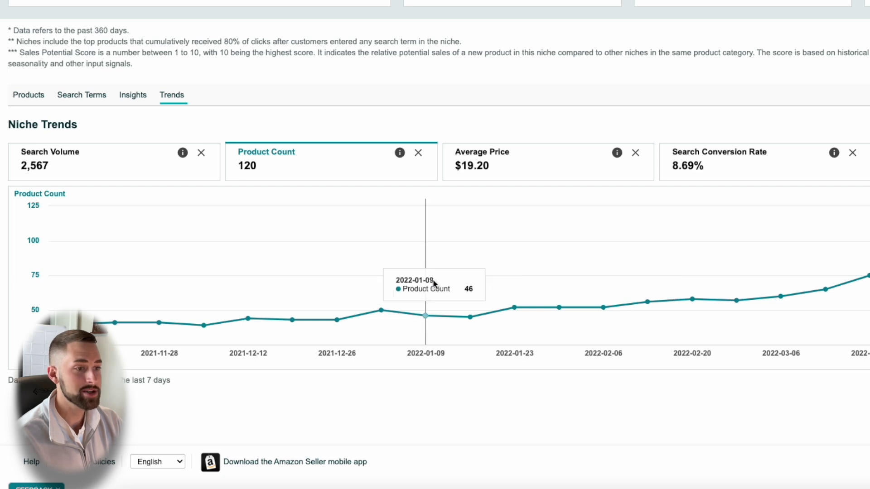
left_click(520, 172)
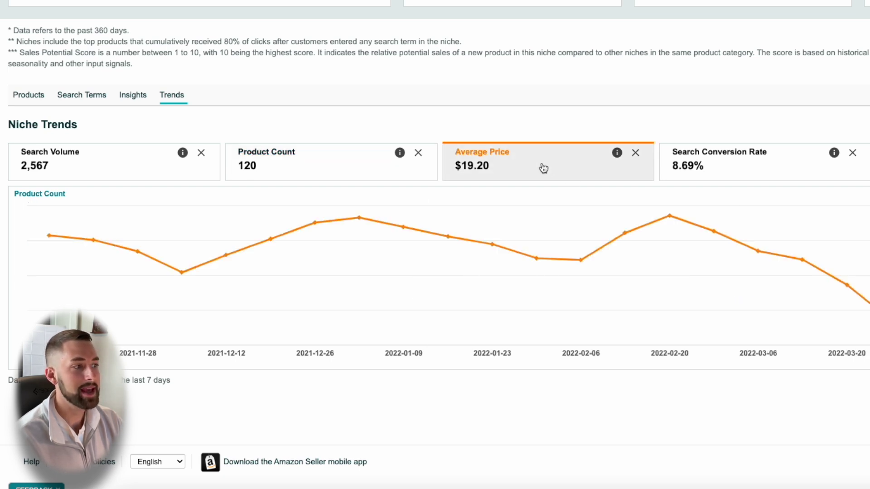
Step: View the niche's search conversion rate trend and open the list of additional metrics available for the trend chart
left_click(740, 165)
left_click(513, 171)
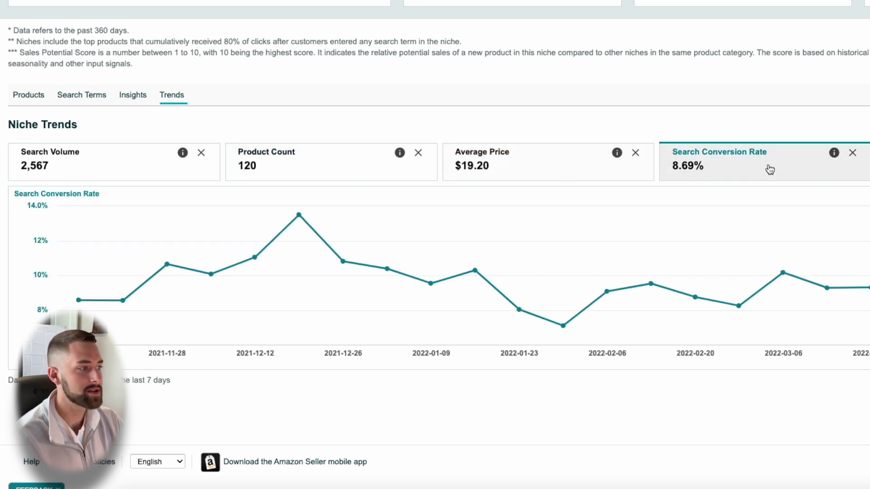
left_click(769, 169)
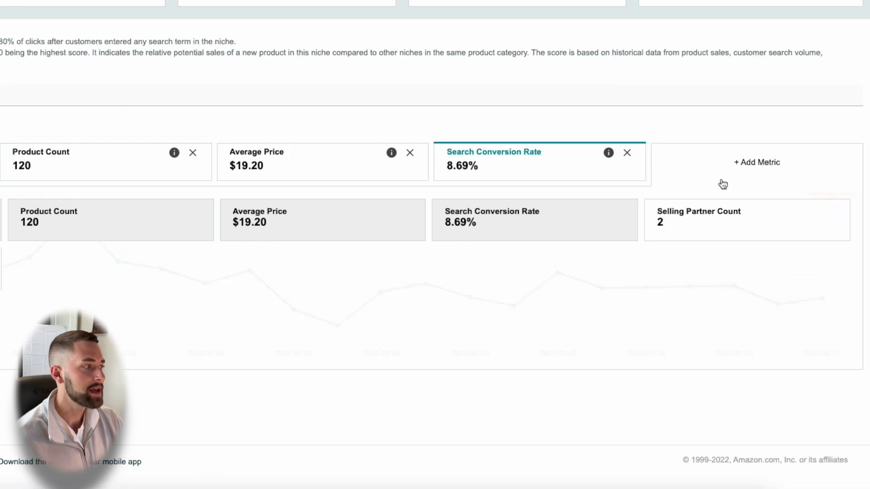
left_click(725, 176)
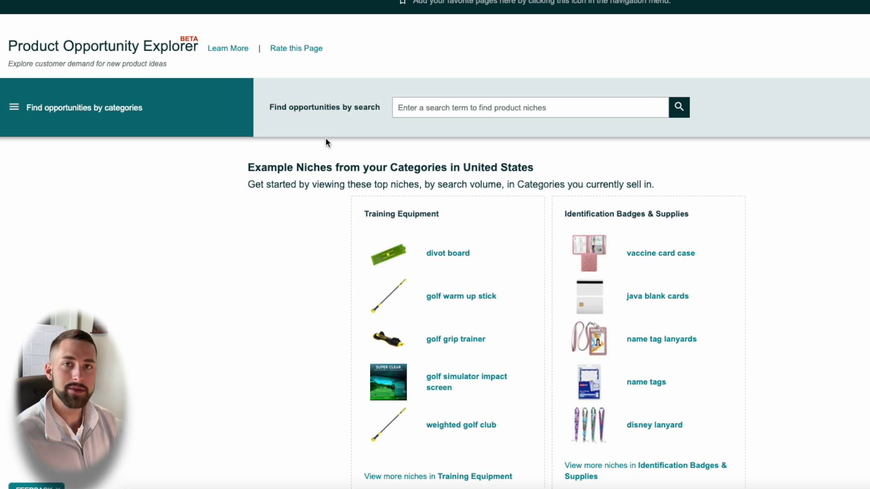
Step: Search Product Opportunity Explorer for niches using the suggested term "cake stand"
left_click(443, 114)
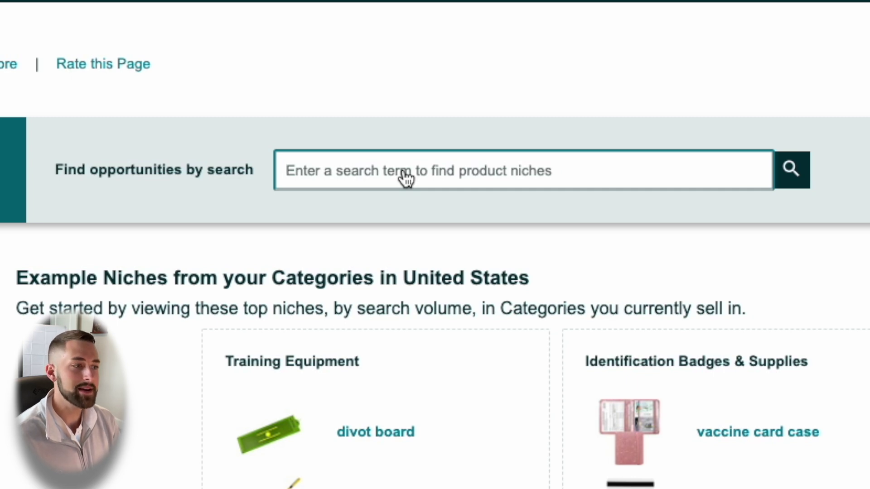
type("cake stand")
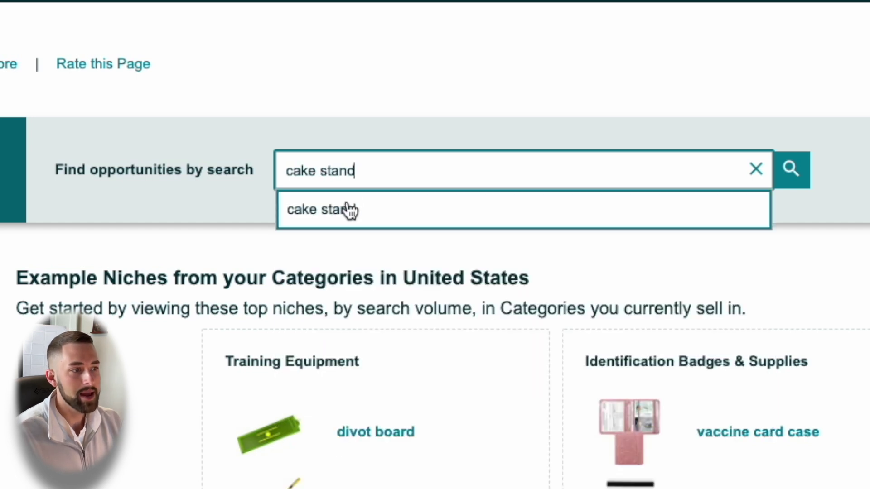
left_click(343, 217)
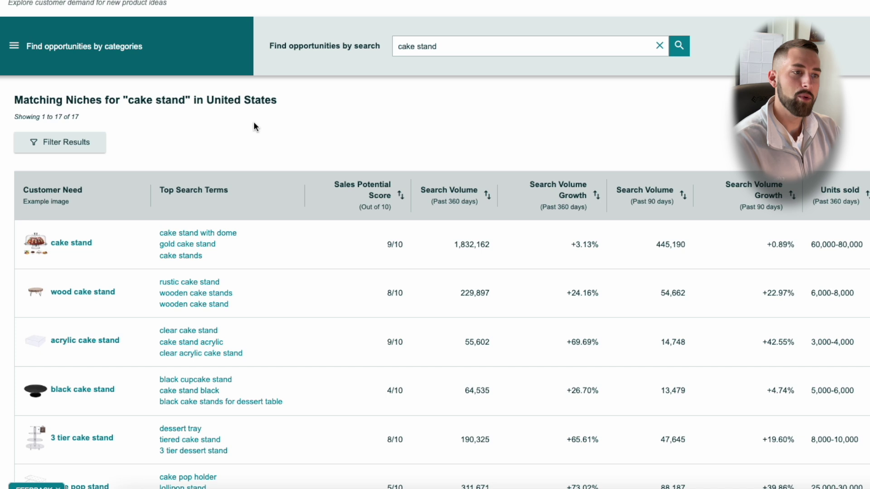
Step: Review the matching niches and sort them by Sales Potential Score from highest to lowest
left_click_drag(99, 121, 14, 117)
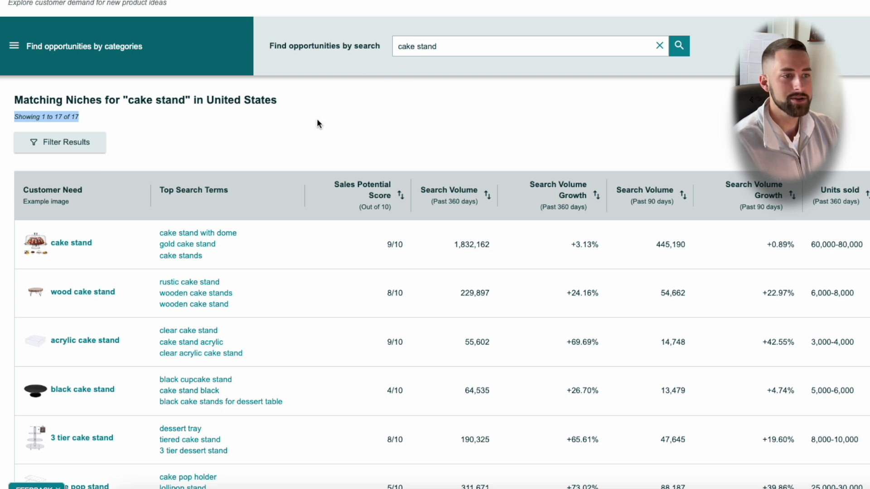
scroll(312, 120, "down", 1)
mouse_move(90, 175)
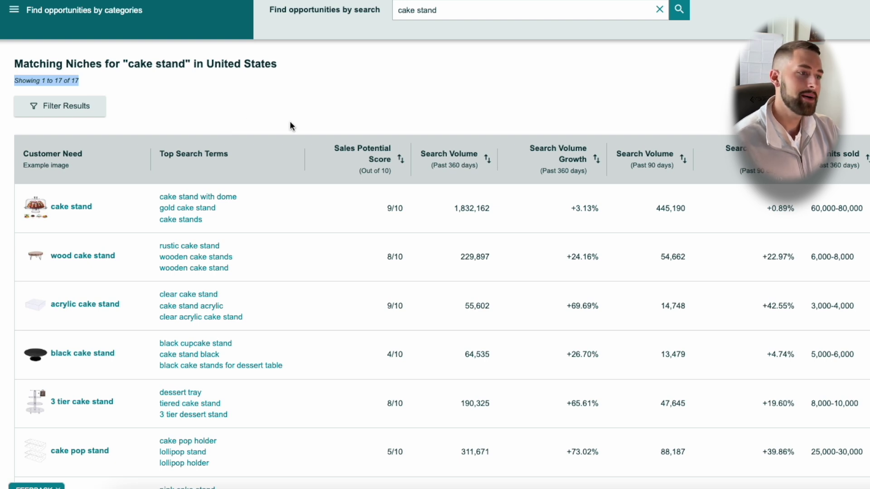
left_click(403, 160)
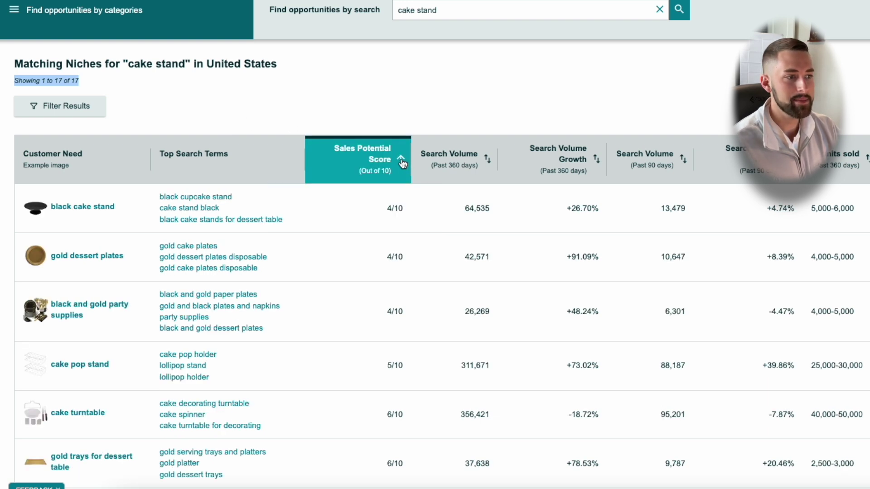
left_click(402, 161)
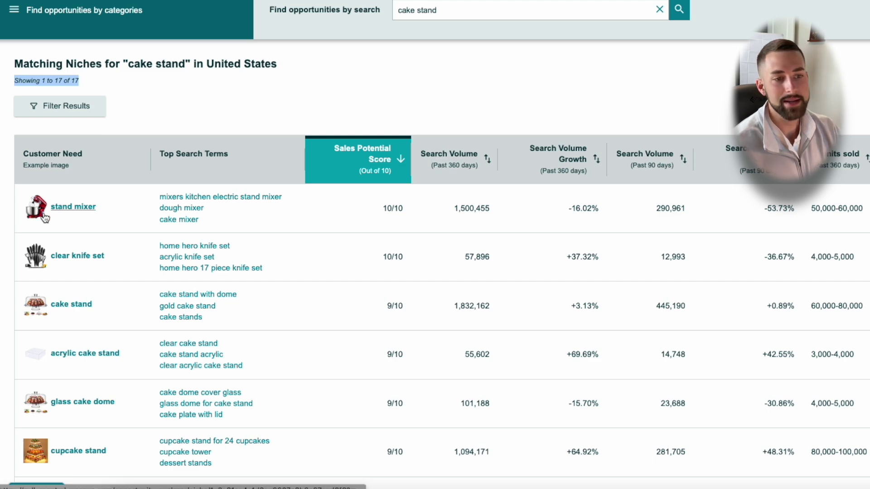
Step: Open the "cake stand" niche and review its top clicked products, search terms and insights
left_click(71, 304)
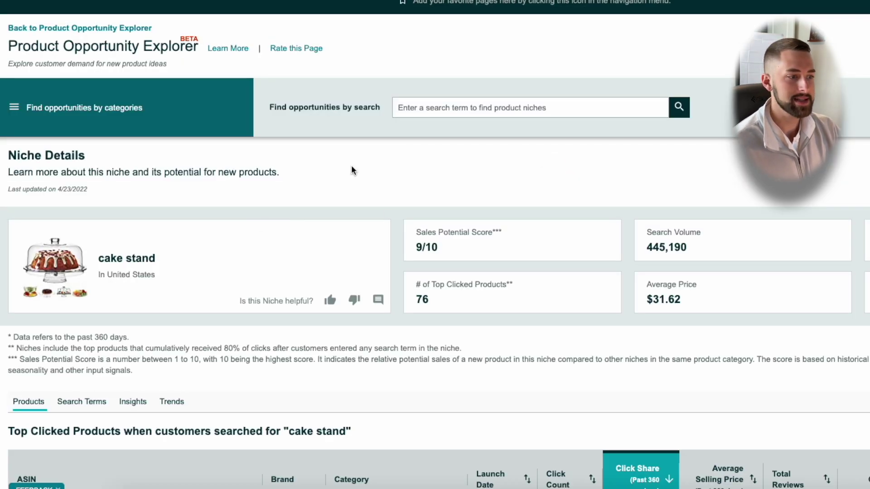
scroll(352, 168, "down", 4)
left_click(82, 219)
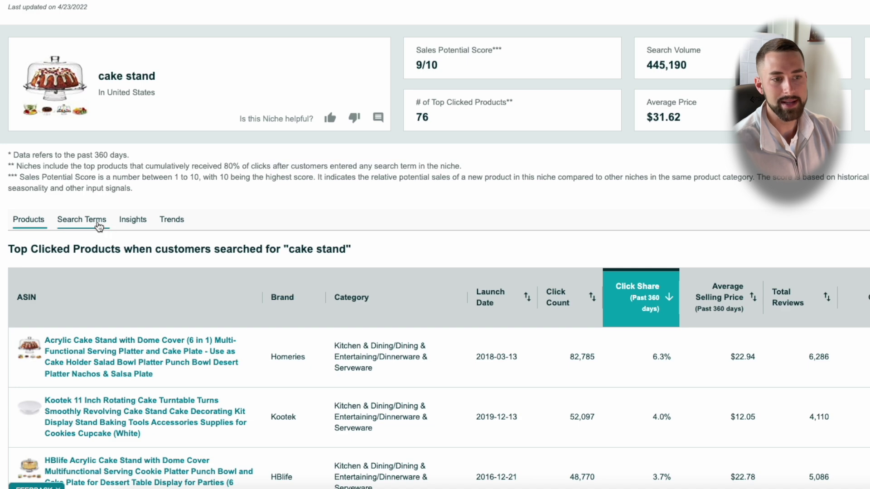
left_click(132, 221)
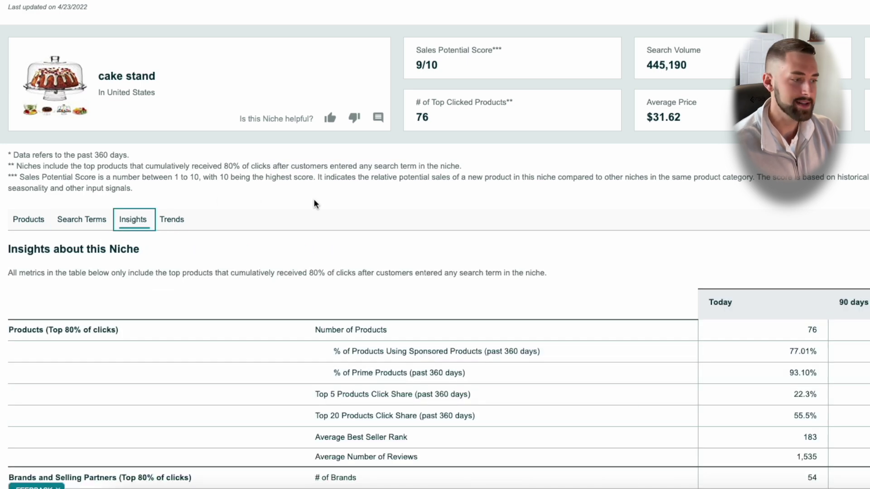